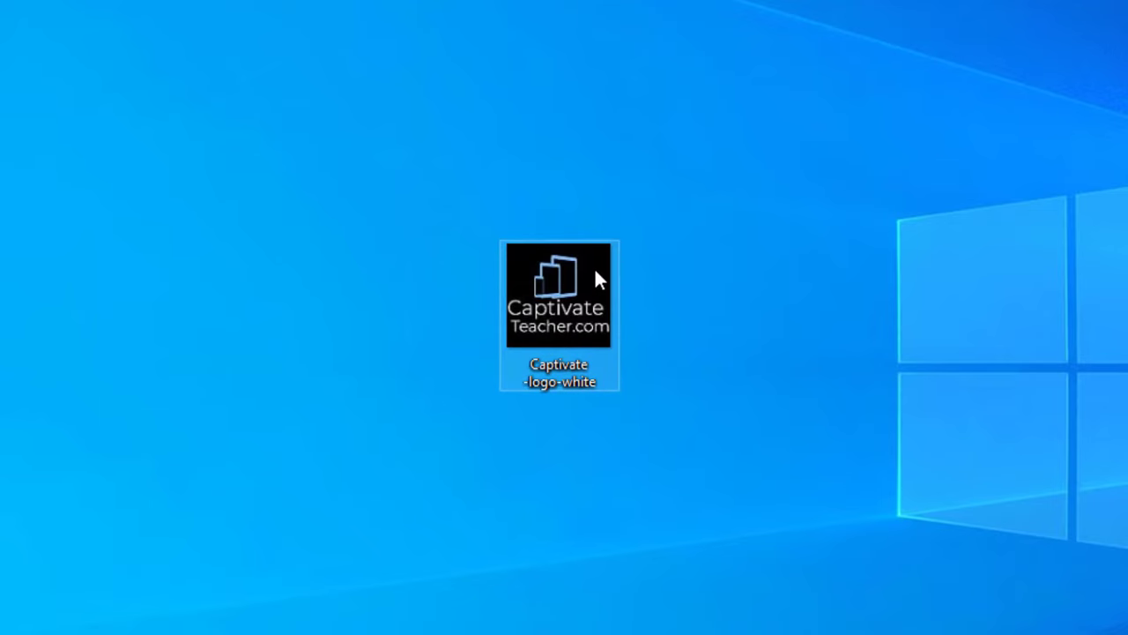
Open Captivate-logo-white.png from the desktop in Adobe Illustrator 2020 via Open with.
right_click(565, 285)
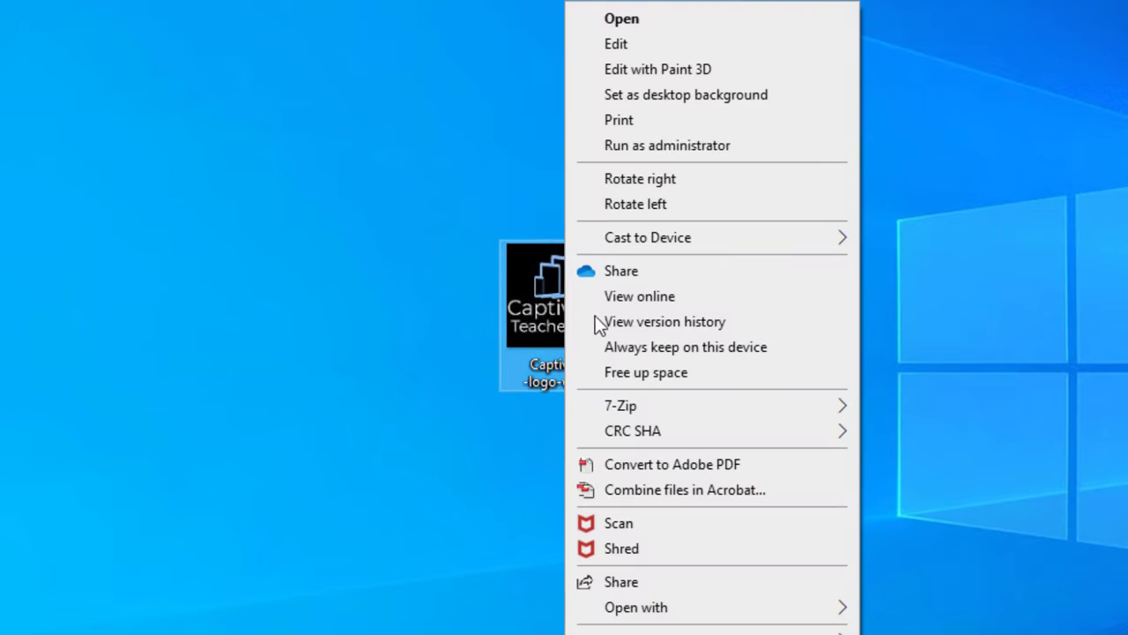
mouse_move(717, 614)
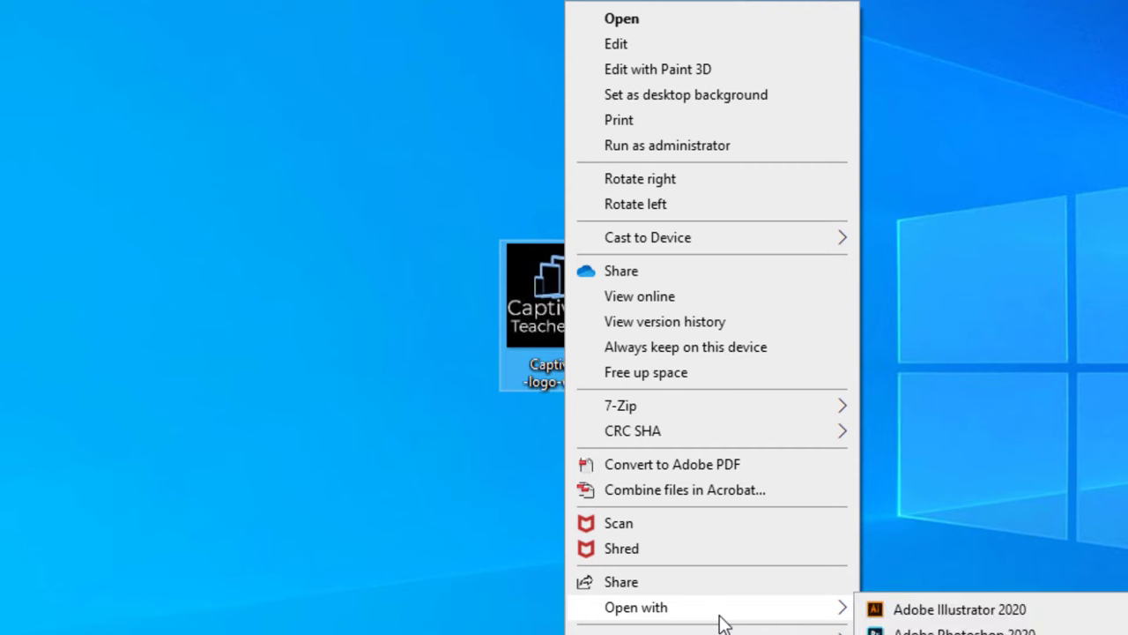
left_click(971, 617)
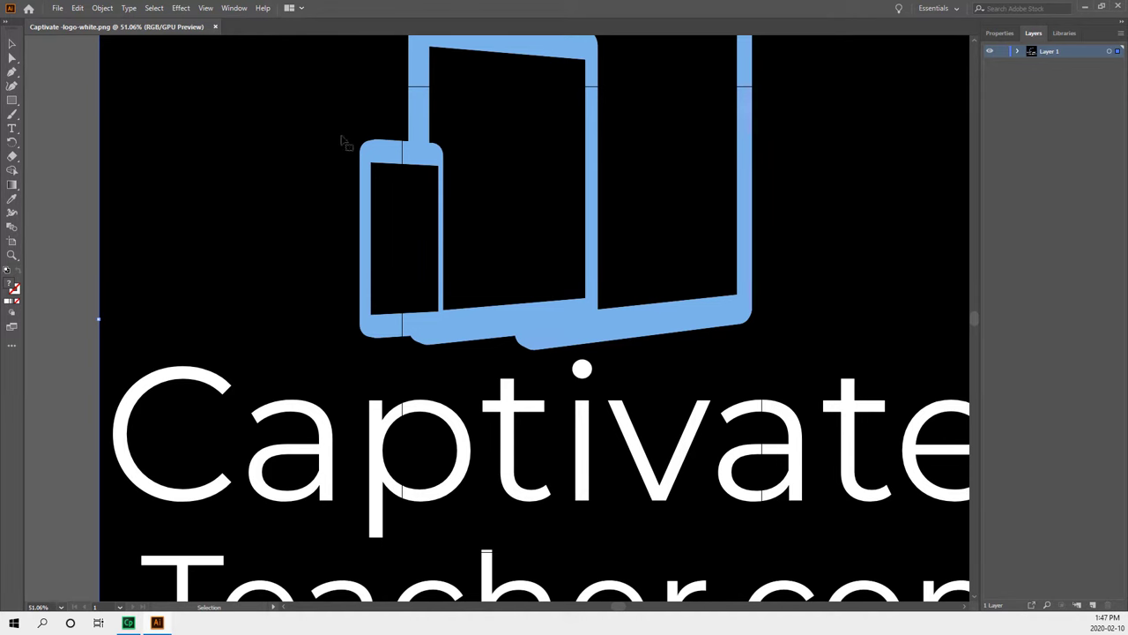
Place the logo at the artboard's top-left and scale it proportionally to nearly the artboard's full width.
left_click_drag(343, 138, 718, 450)
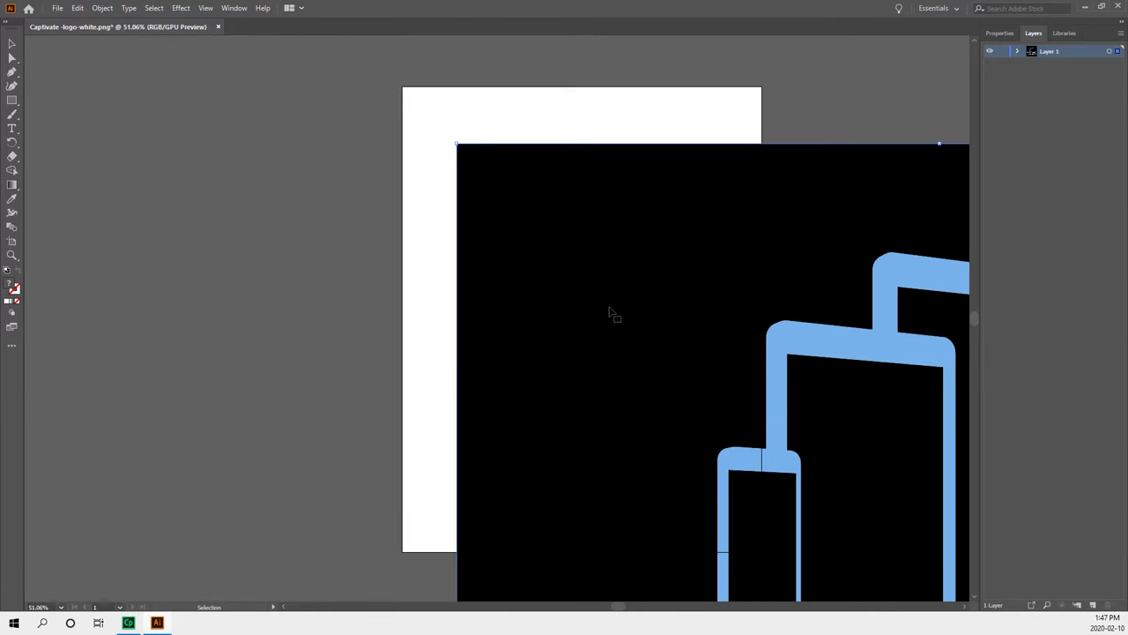
left_click_drag(457, 143, 815, 453)
left_click_drag(842, 520, 438, 108)
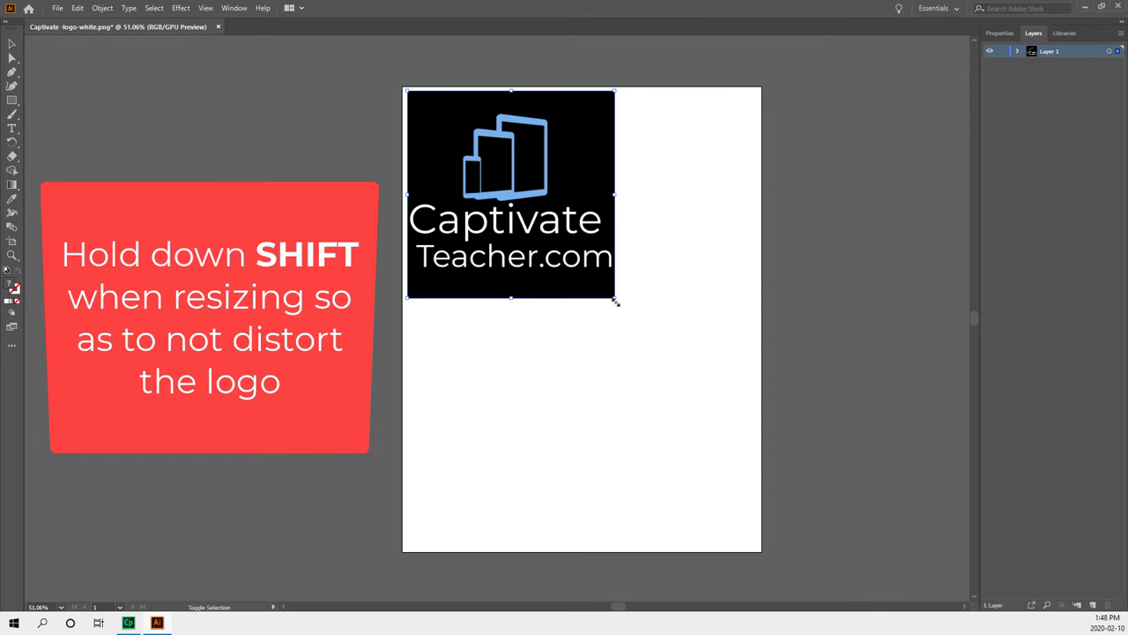
left_click_drag(615, 301, 754, 501)
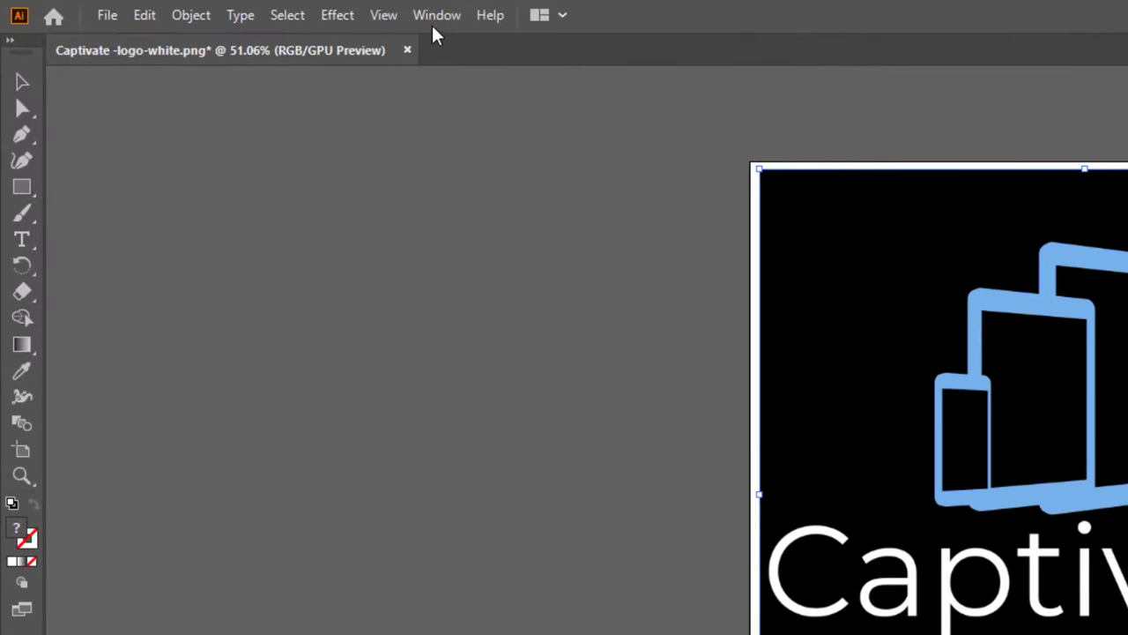
Image Trace the logo in Color mode with 30 colours, yielding 67 paths and 9 colours.
left_click(437, 14)
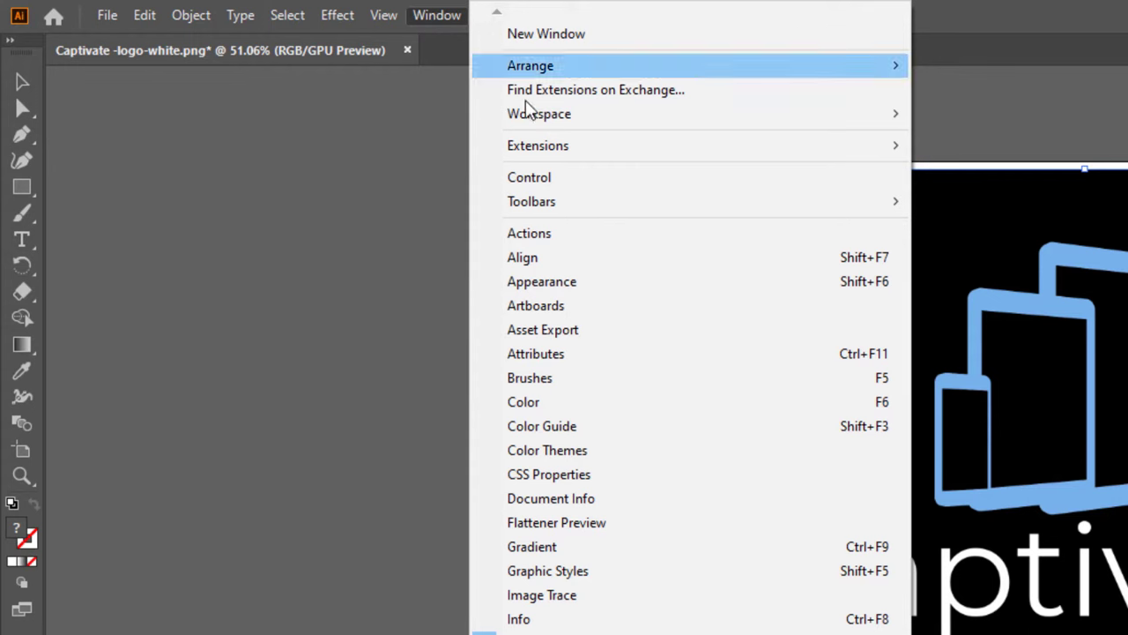
left_click(577, 600)
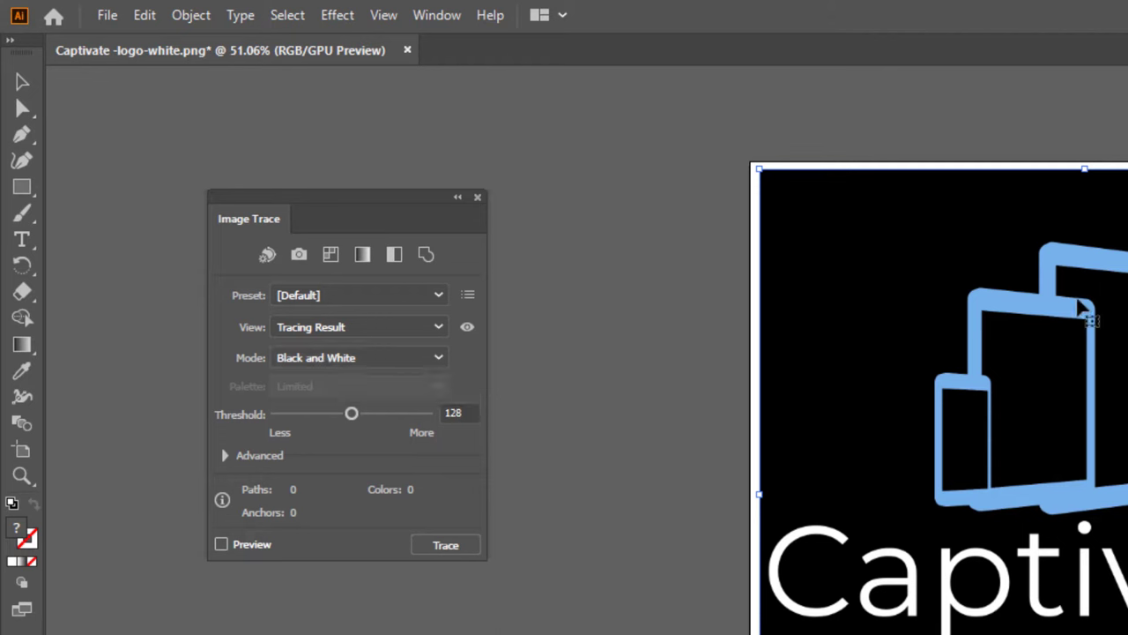
left_click(362, 361)
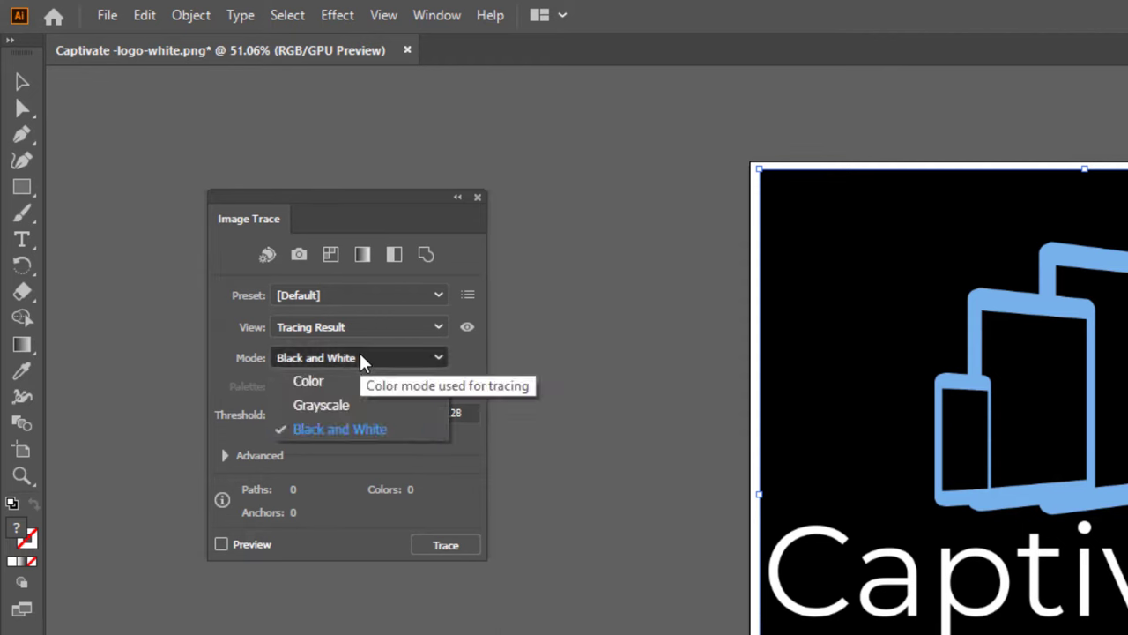
left_click(310, 381)
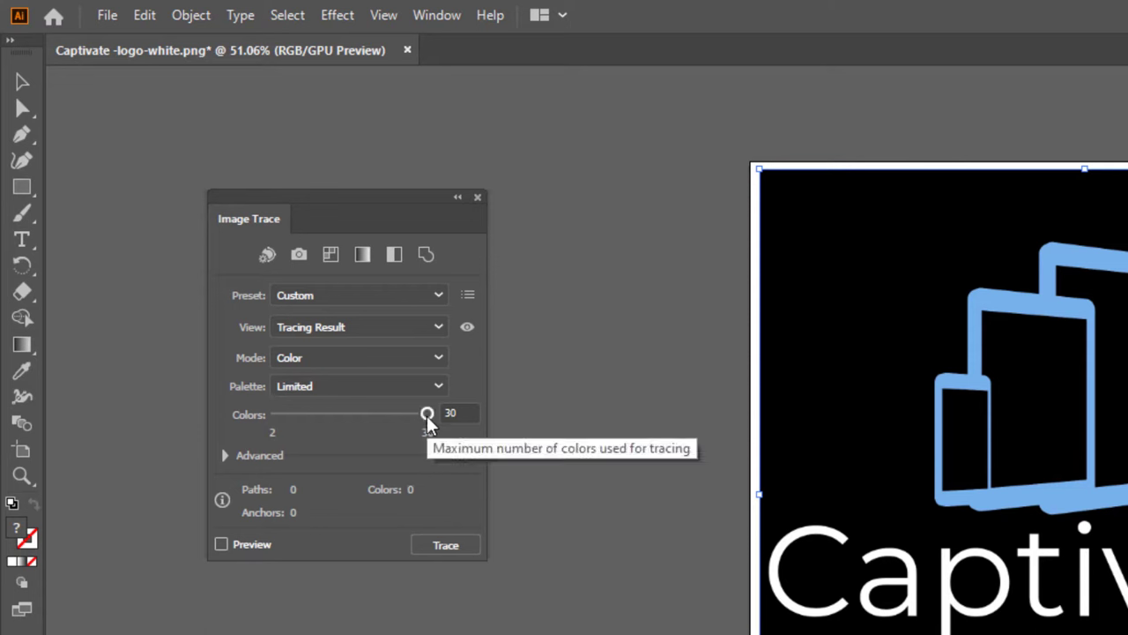
left_click_drag(427, 425, 449, 432)
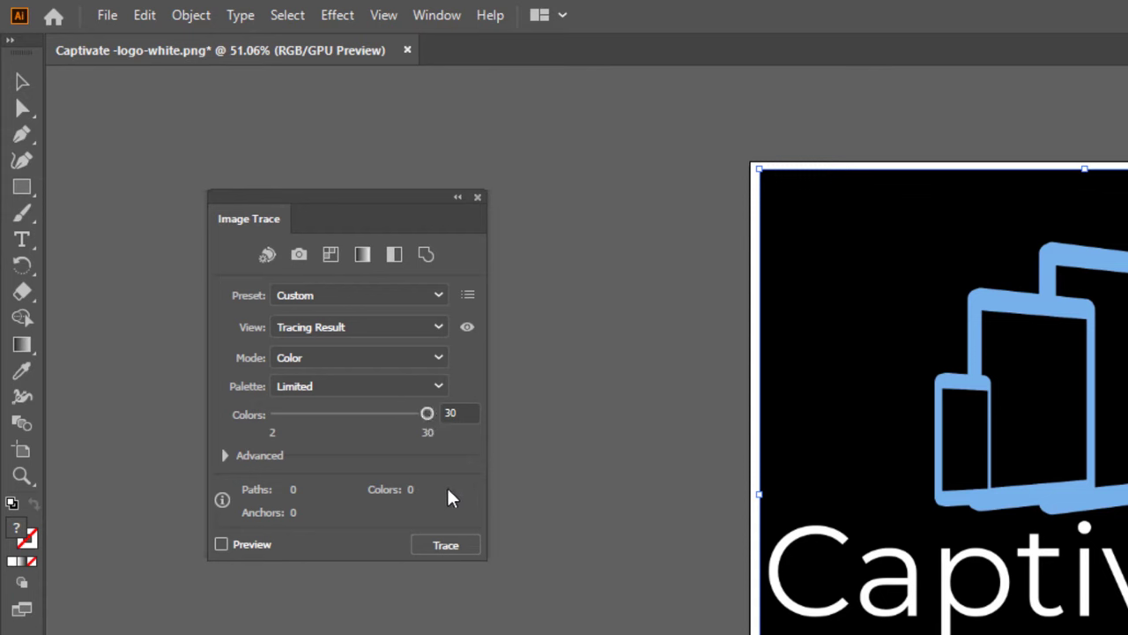
left_click(447, 546)
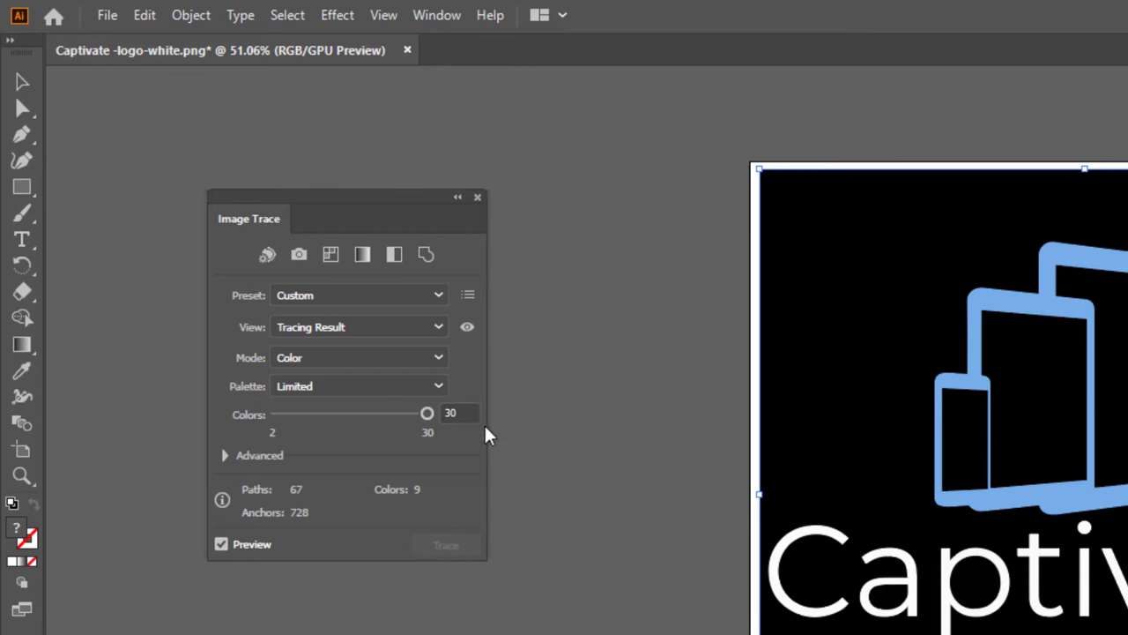
Expand the trace into editable paths and list them inside Layer 1's <Group> in the Layers panel.
left_click(179, 21)
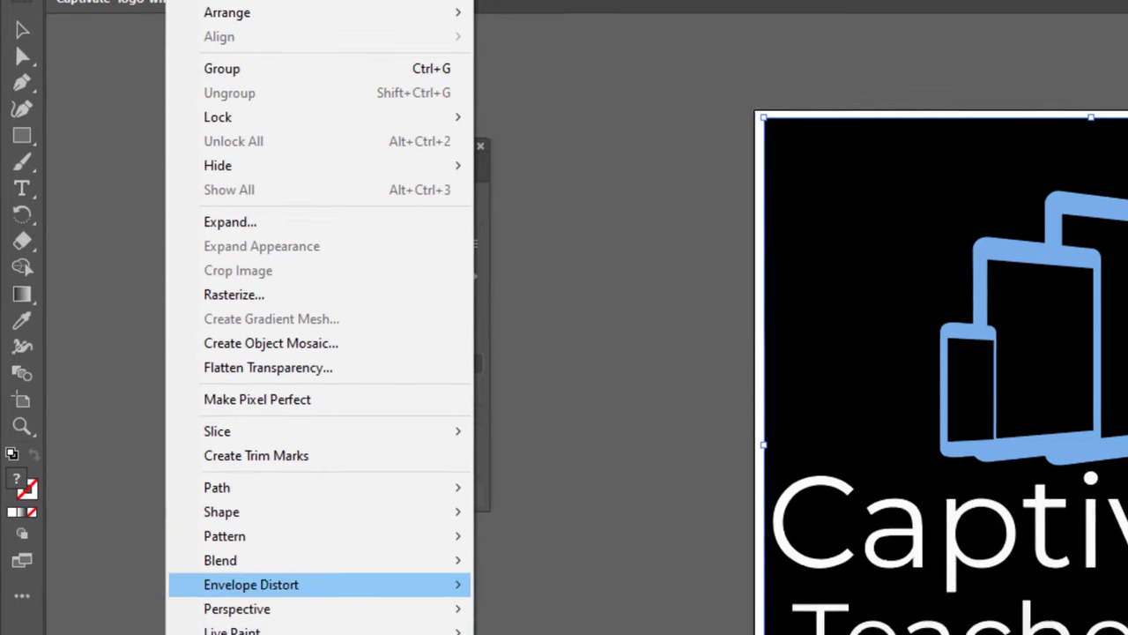
mouse_move(287, 264)
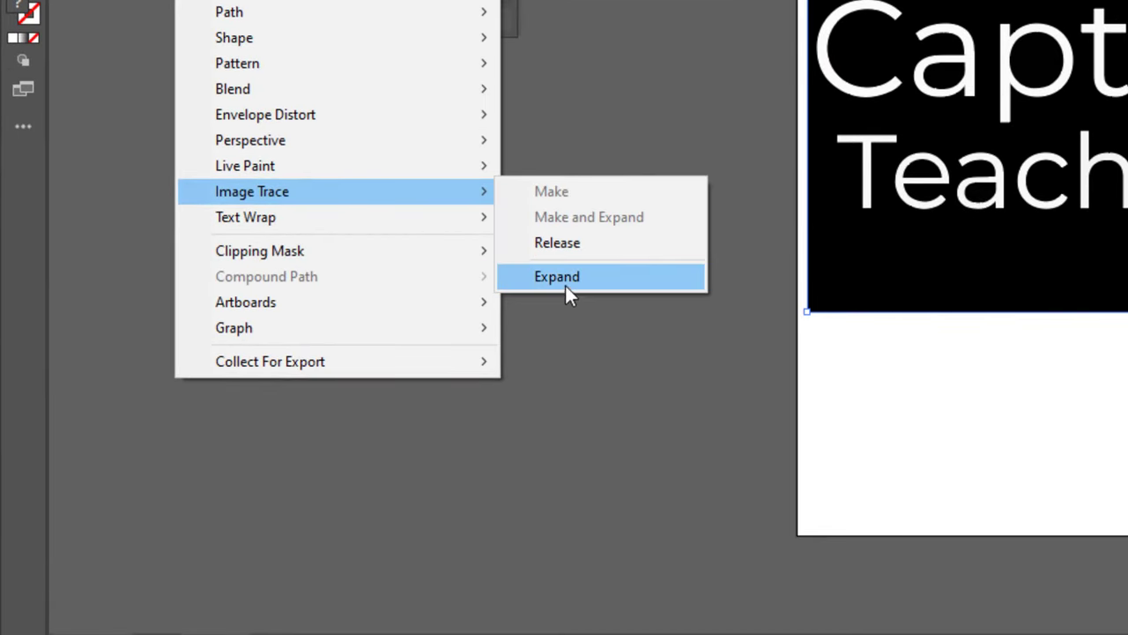
left_click(560, 286)
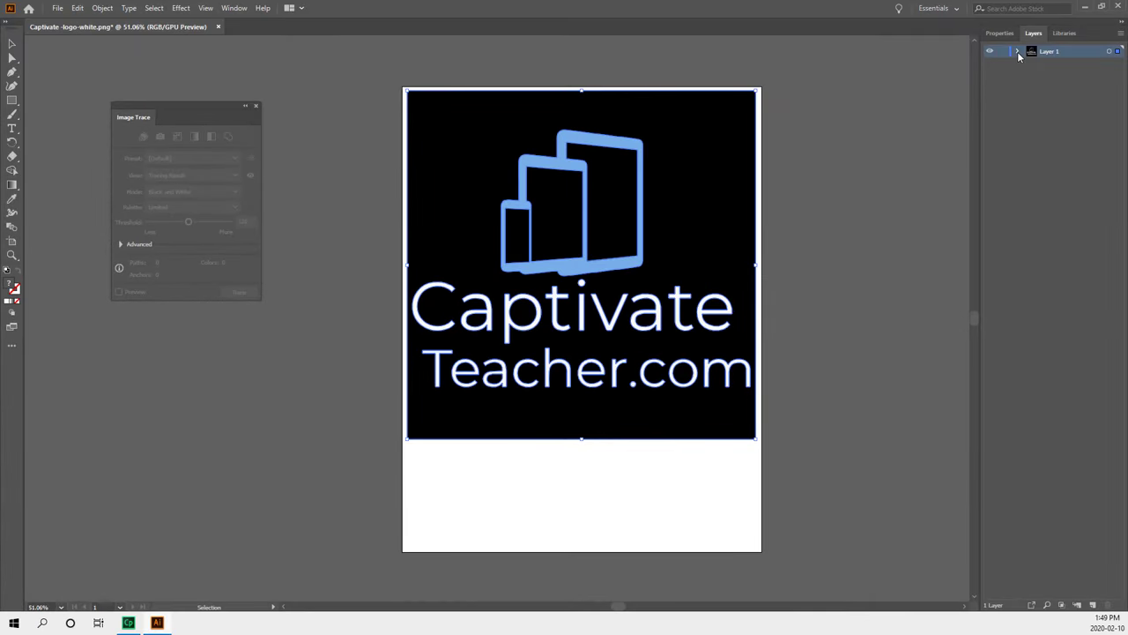
left_click(1017, 51)
left_click(1028, 63)
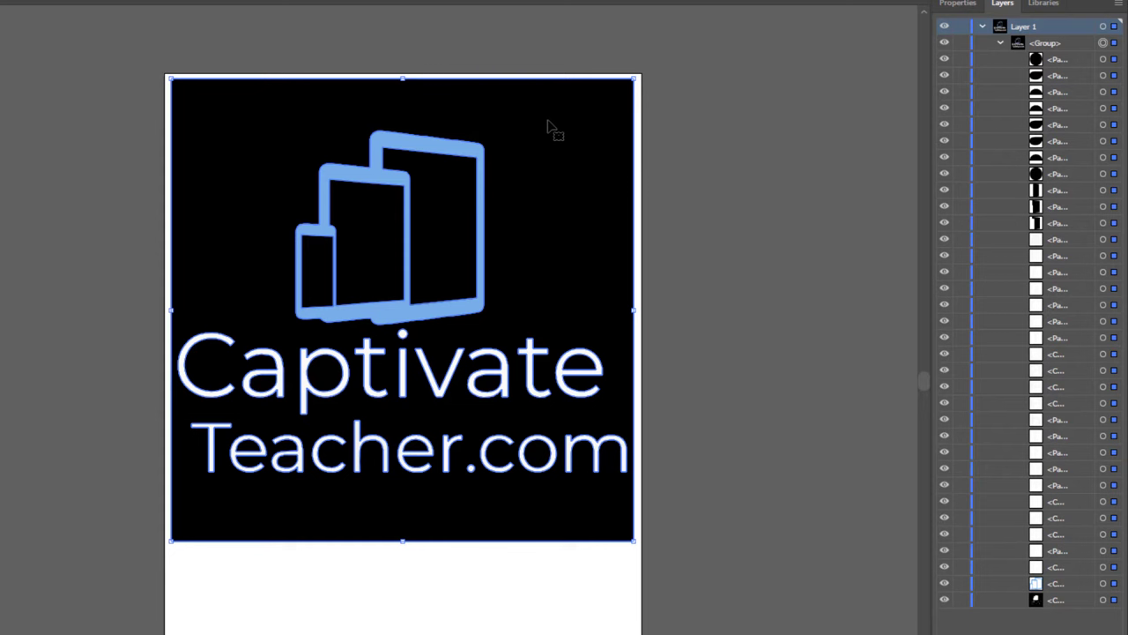
Hide the black inner paths and the black square background in the Layers panel.
key("ctrl+a")
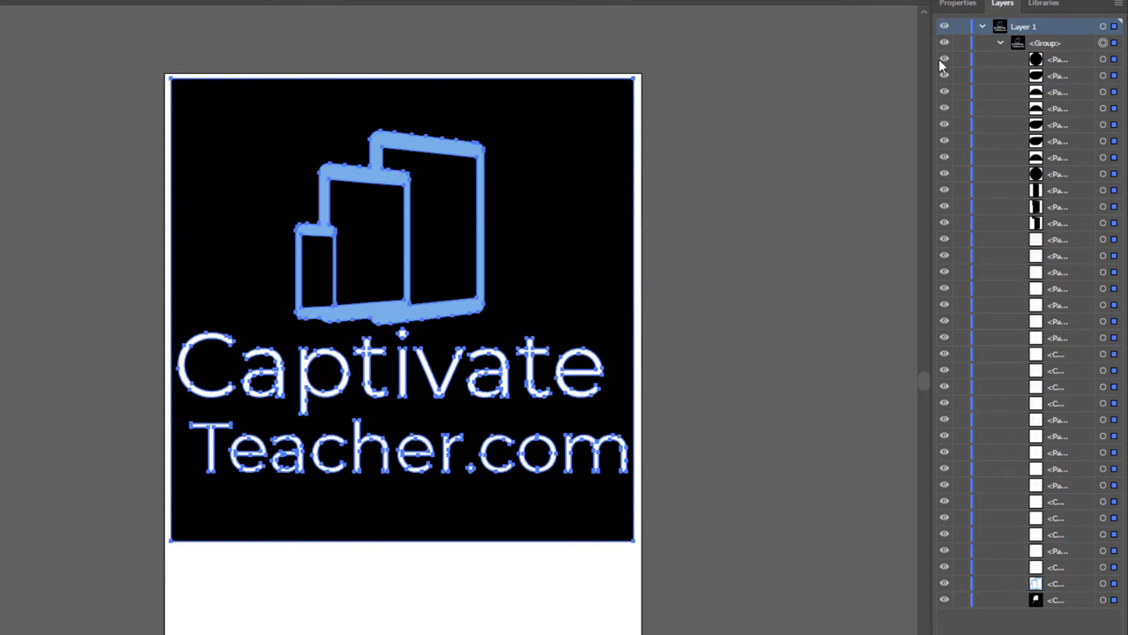
left_click_drag(946, 65, 945, 227)
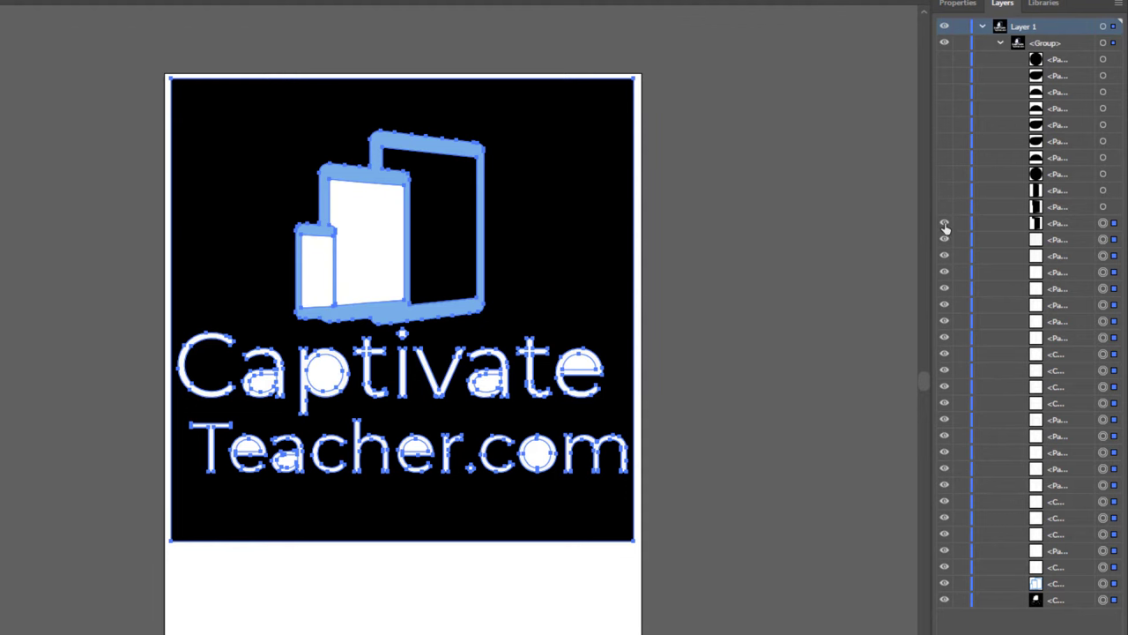
left_click(944, 599)
key("v")
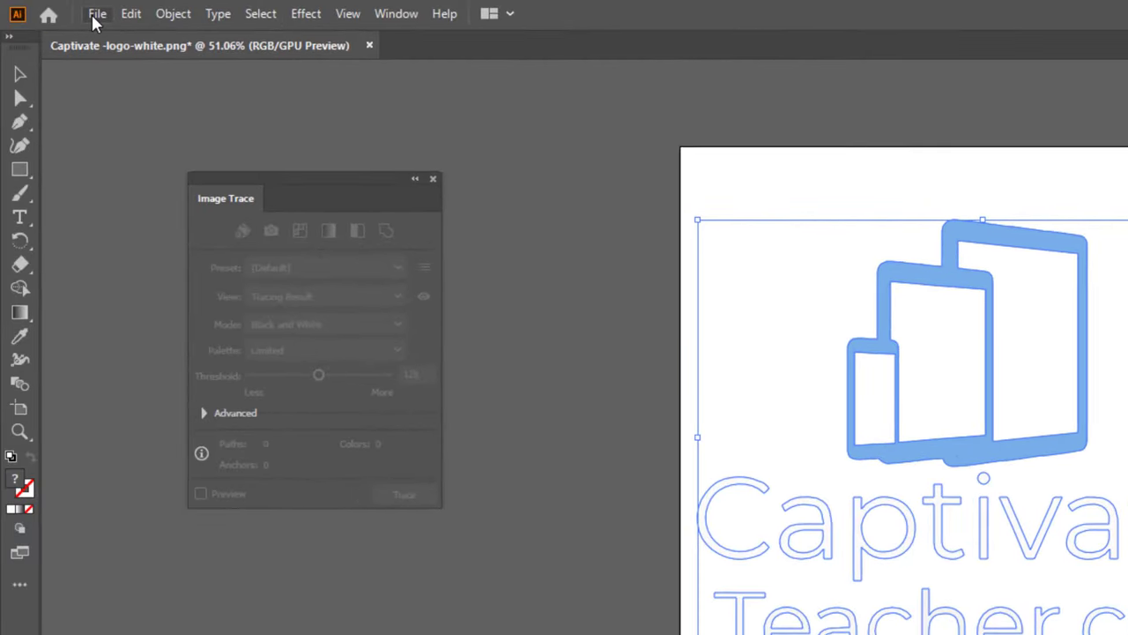
Export the artwork as SVG asset 'Captivate Teacher Logo' to the Desktop via Export for Screens.
left_click(95, 14)
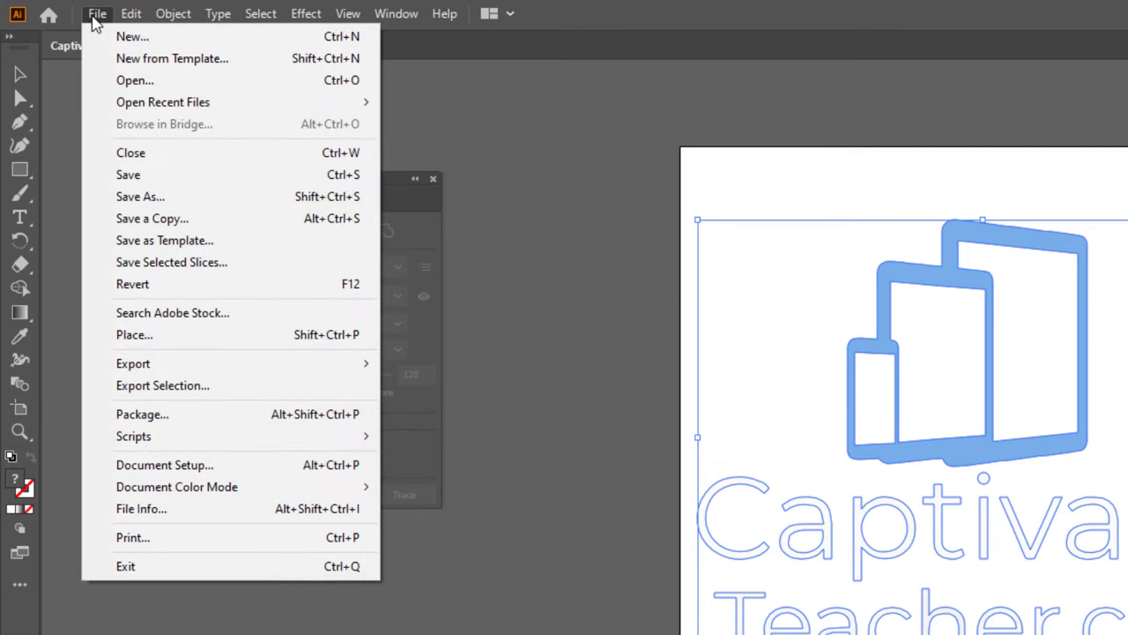
left_click(126, 385)
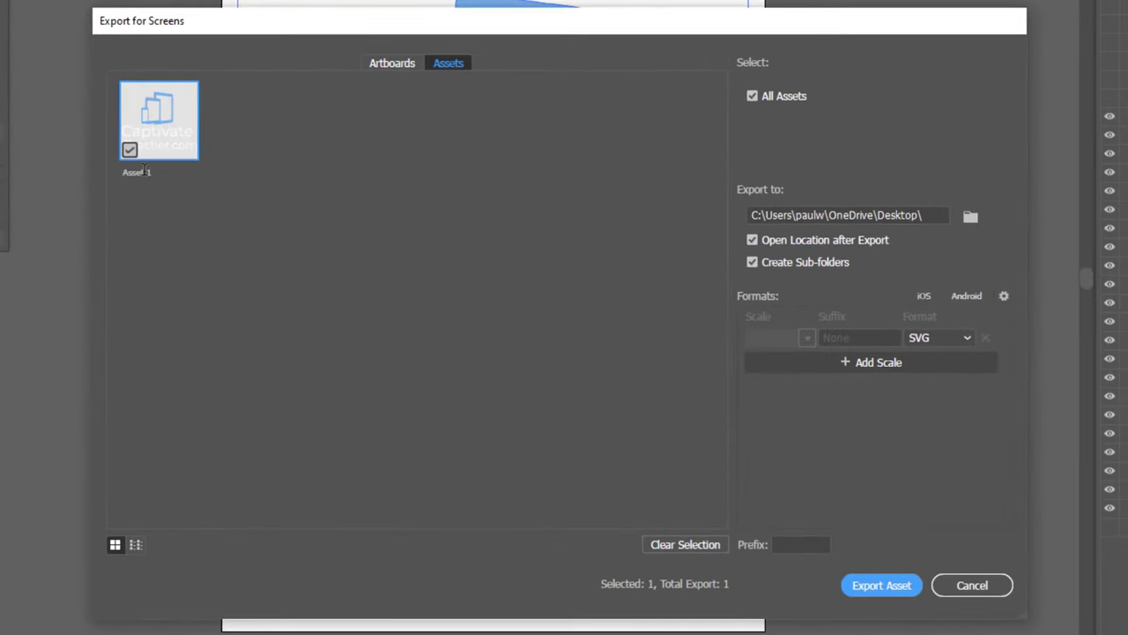
double_click(143, 171)
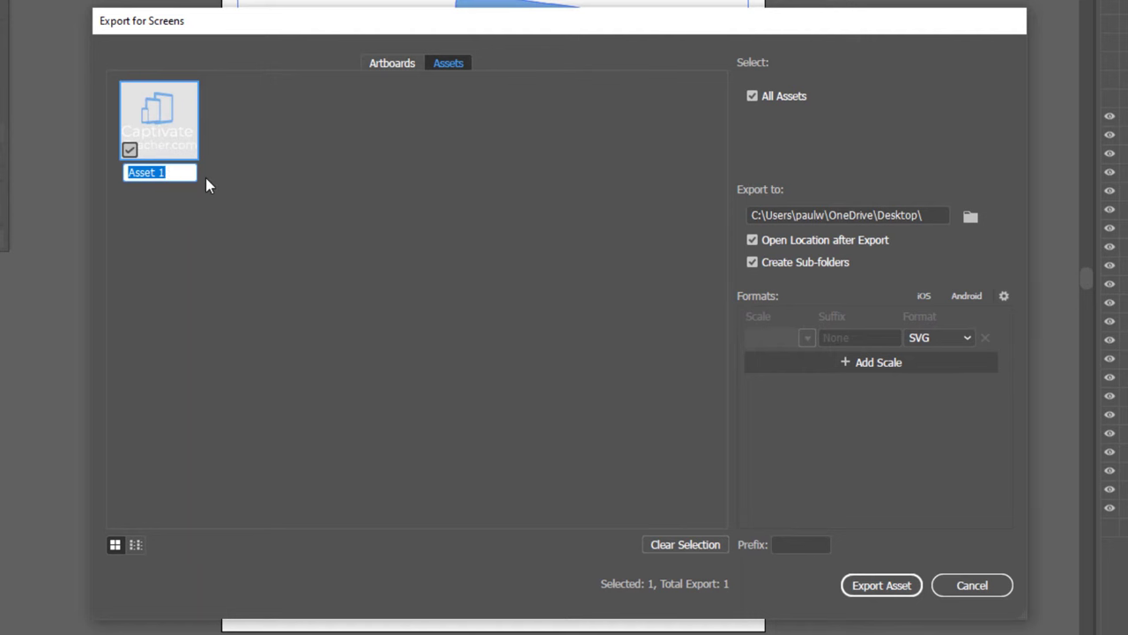
type("Cap")
type("tivate")
type(" Teache")
type("r Logo")
left_click(942, 344)
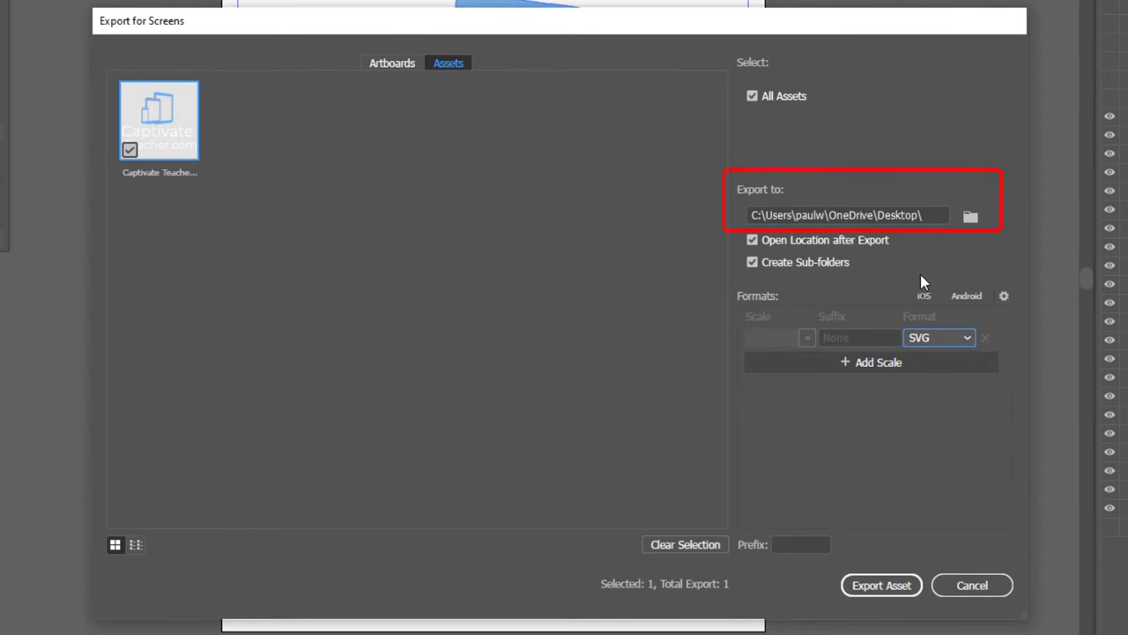
left_click(883, 583)
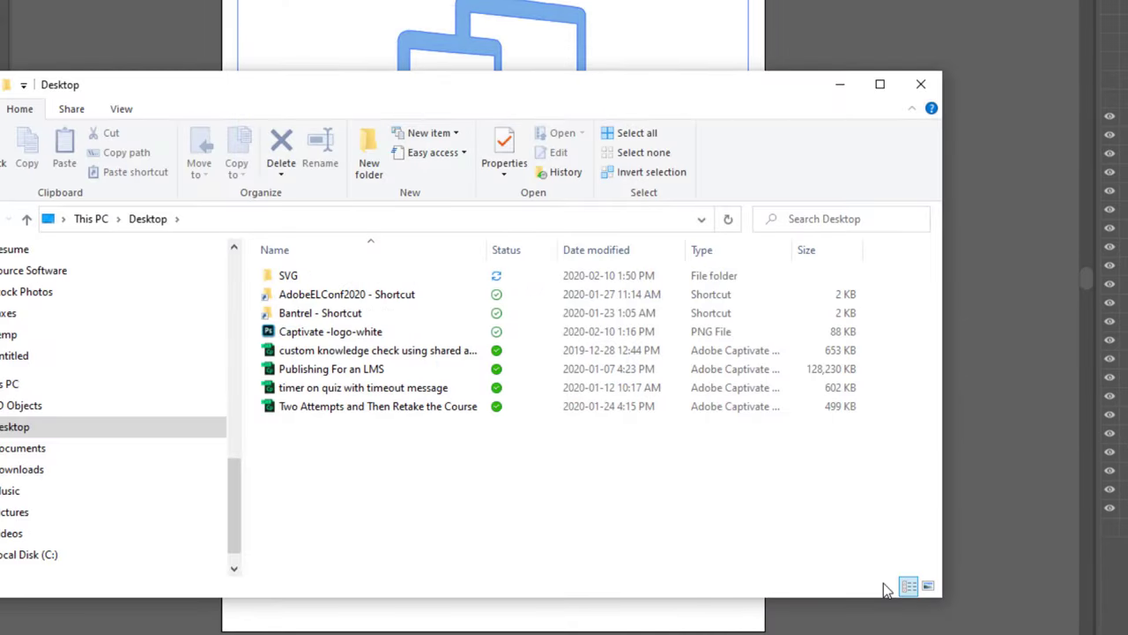
left_click(922, 84)
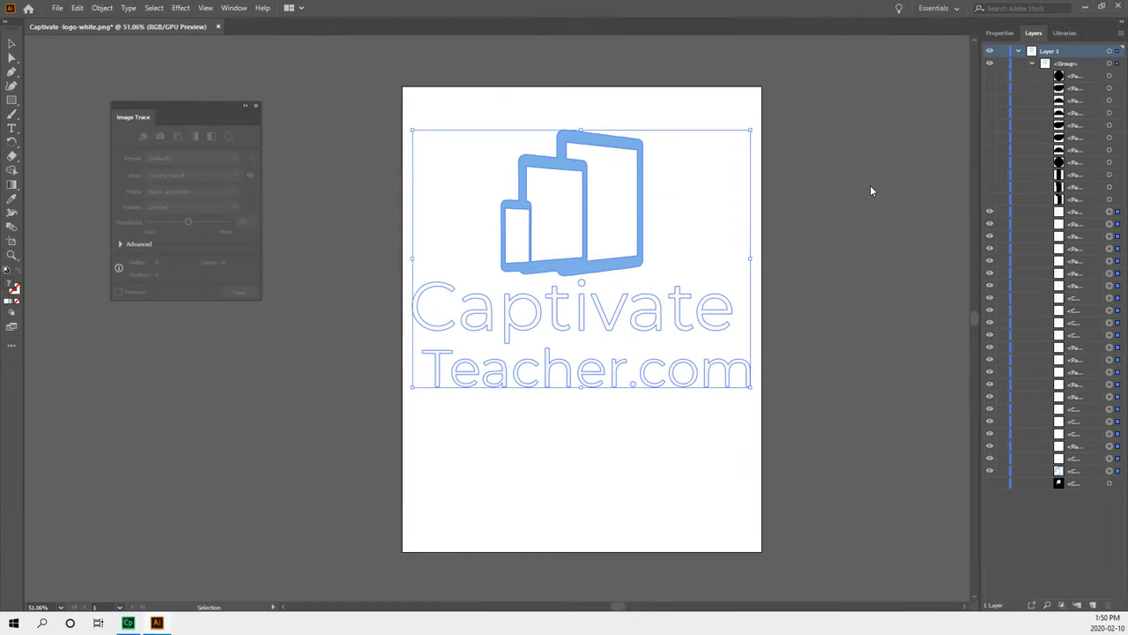
In Captivate, insert Captivate Teacher Logo.svg onto the Static Screen 03 slide as SVG media.
left_click(128, 622)
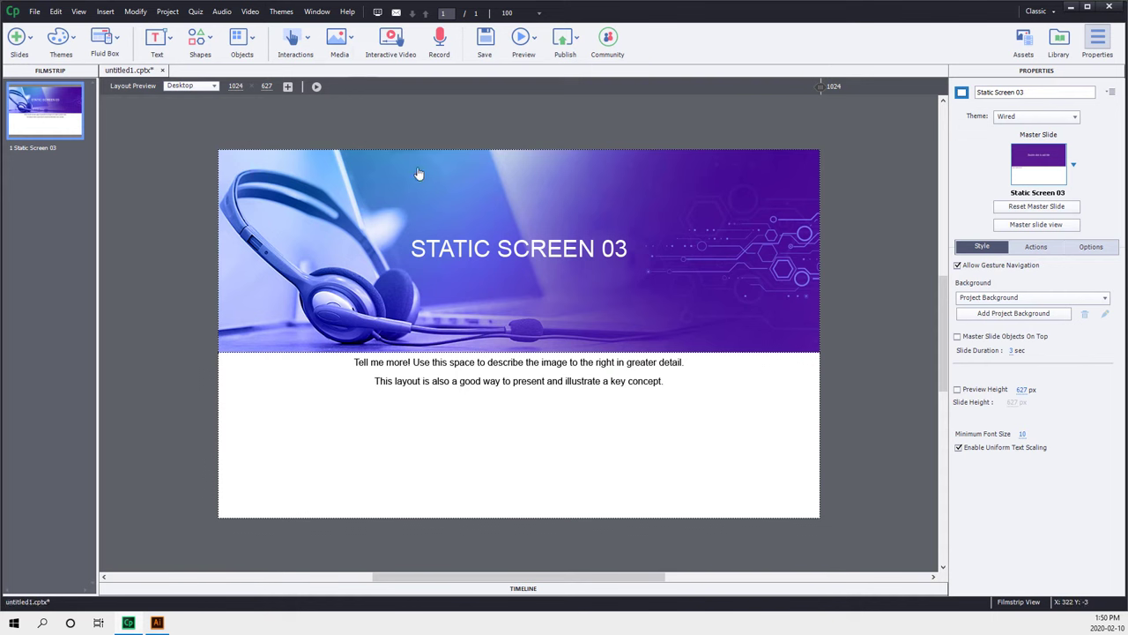
left_click(340, 42)
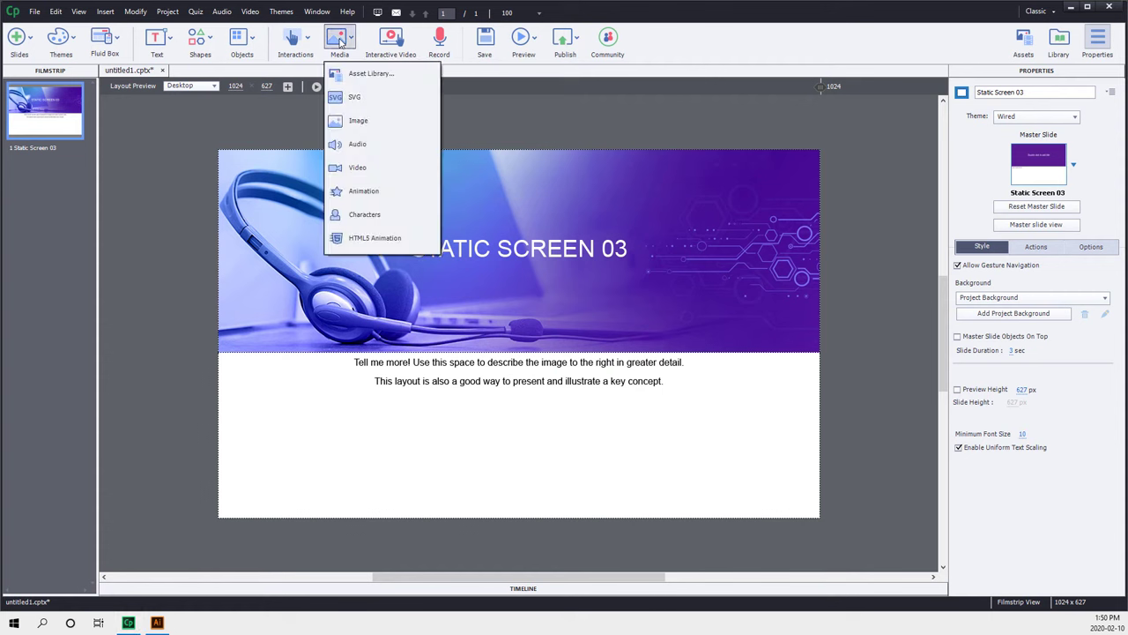
left_click(345, 99)
left_click(171, 85)
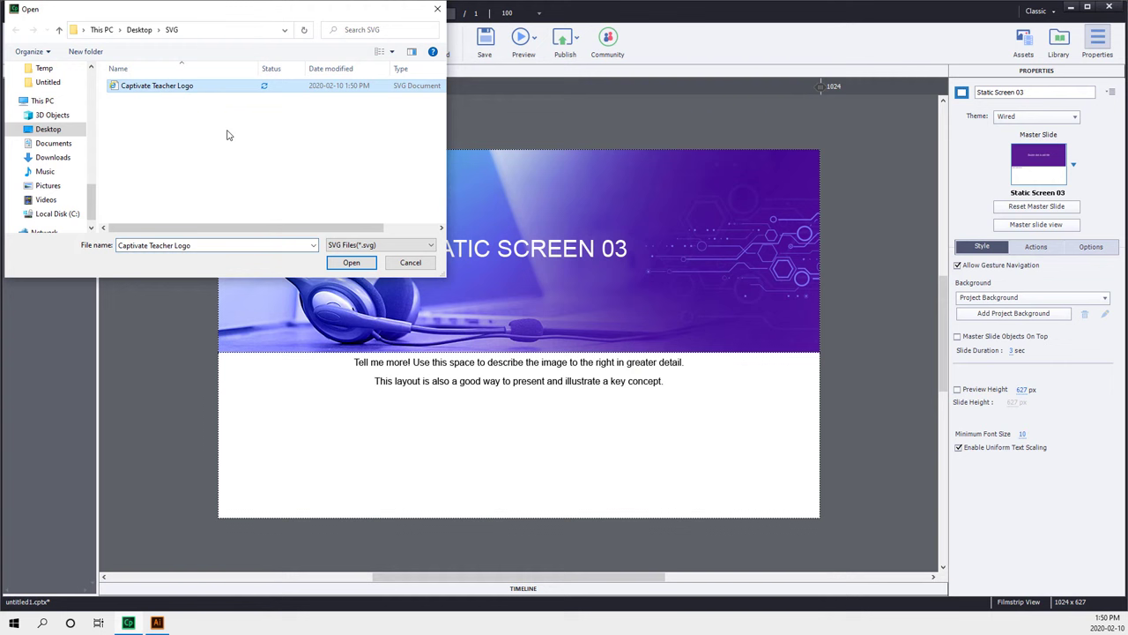
left_click(351, 263)
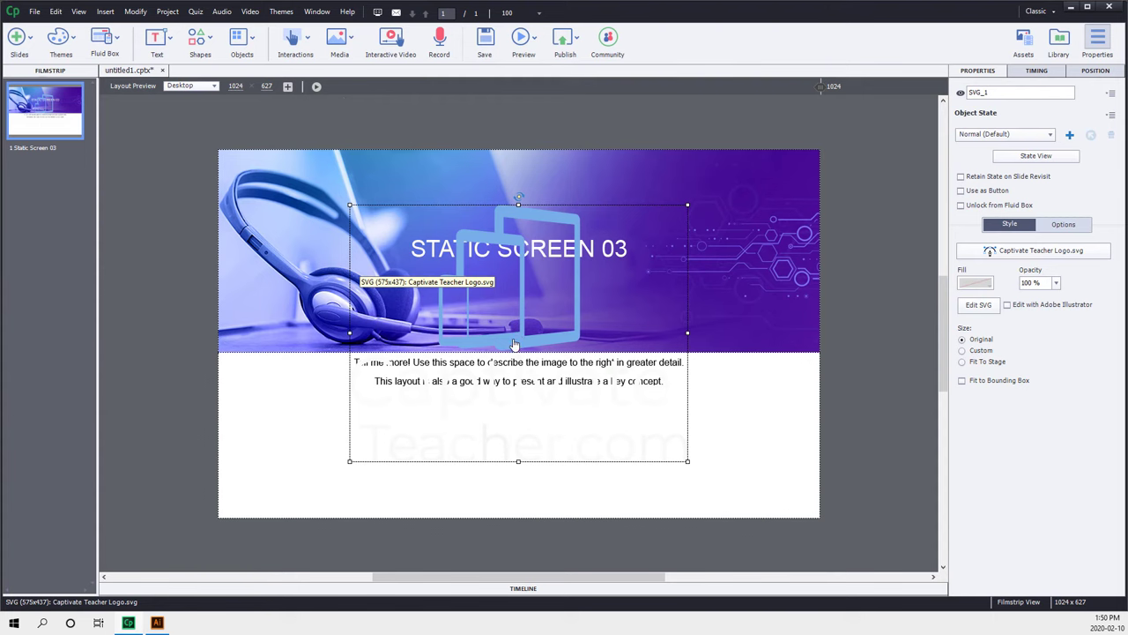
Move the SVG logo into the top fluid box.
left_click(816, 351)
left_click(850, 347)
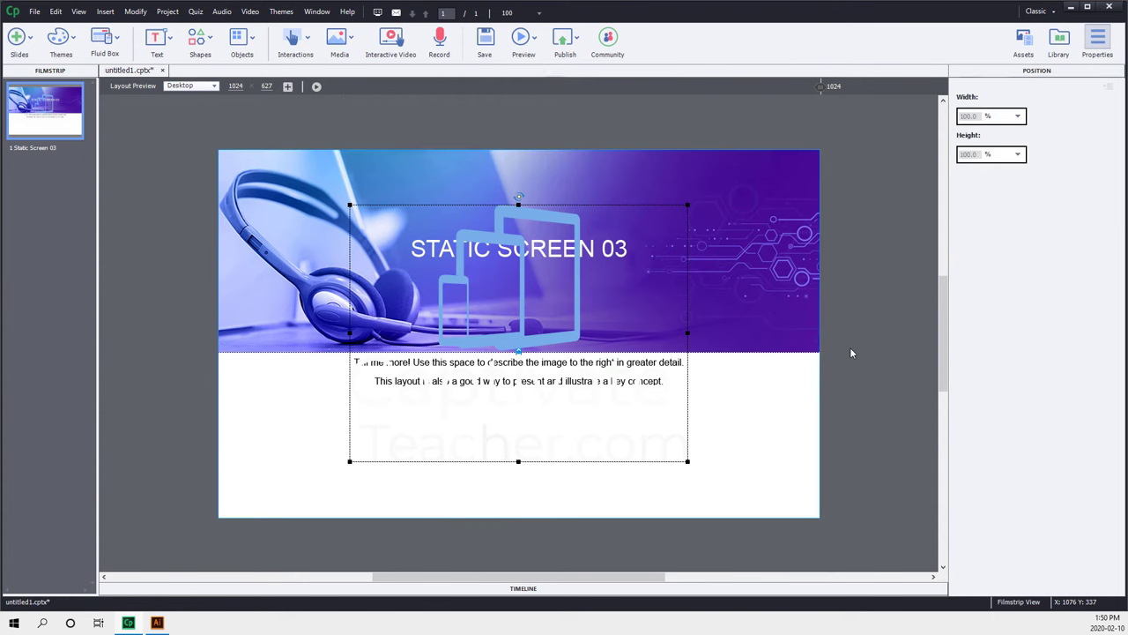
left_click(517, 349)
left_click_drag(516, 349, 667, 300)
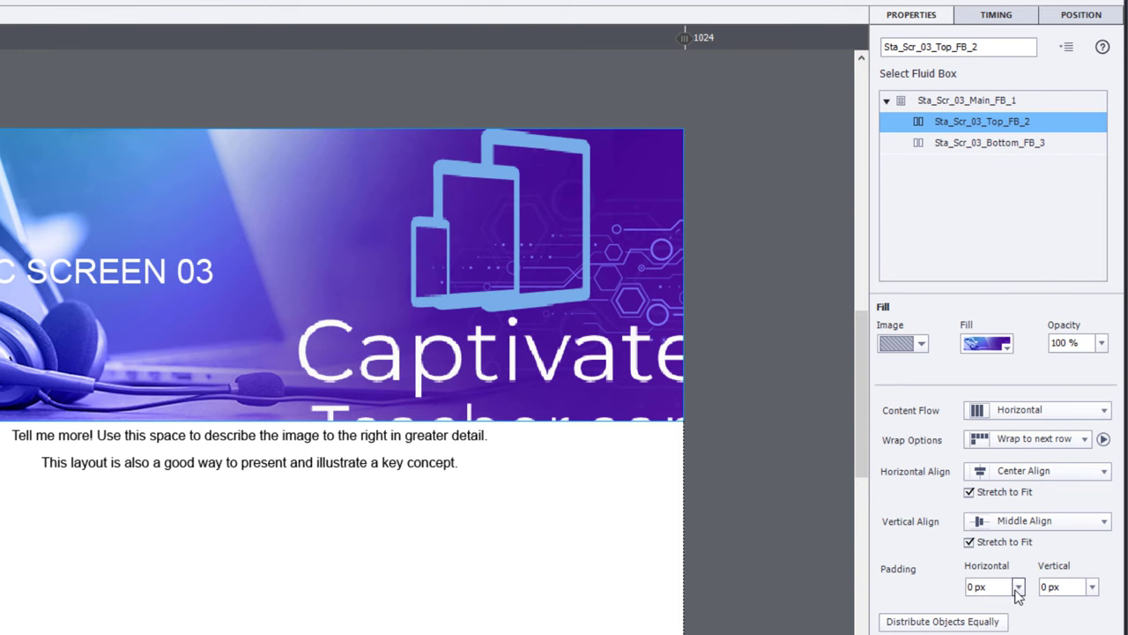
Set the fluid box's horizontal and vertical padding to 30 px.
left_click(980, 586)
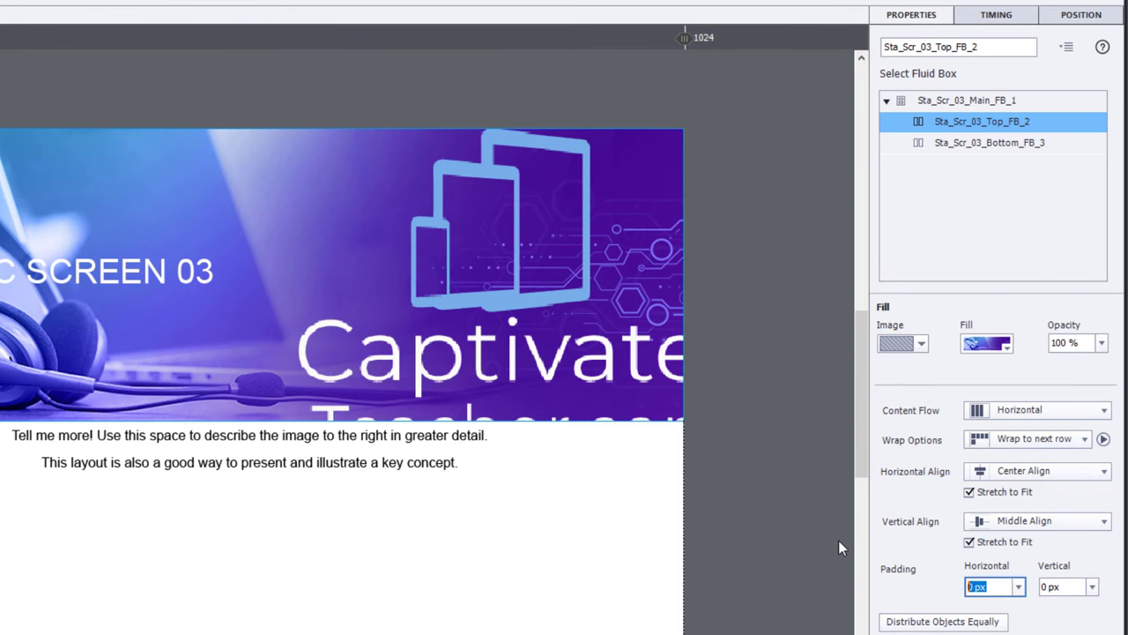
type("30")
key("Tab")
type("30")
key("Tab")
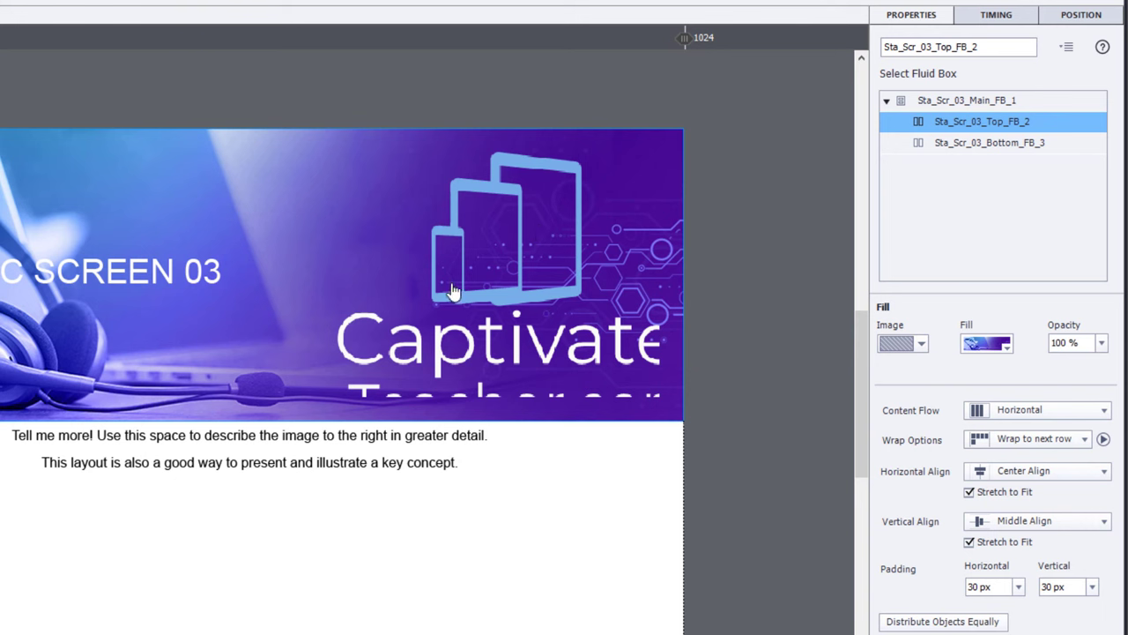
Edit the SVG logo and change its fill from light blue to white (FFFFFF).
left_click(494, 192)
double_click(494, 192)
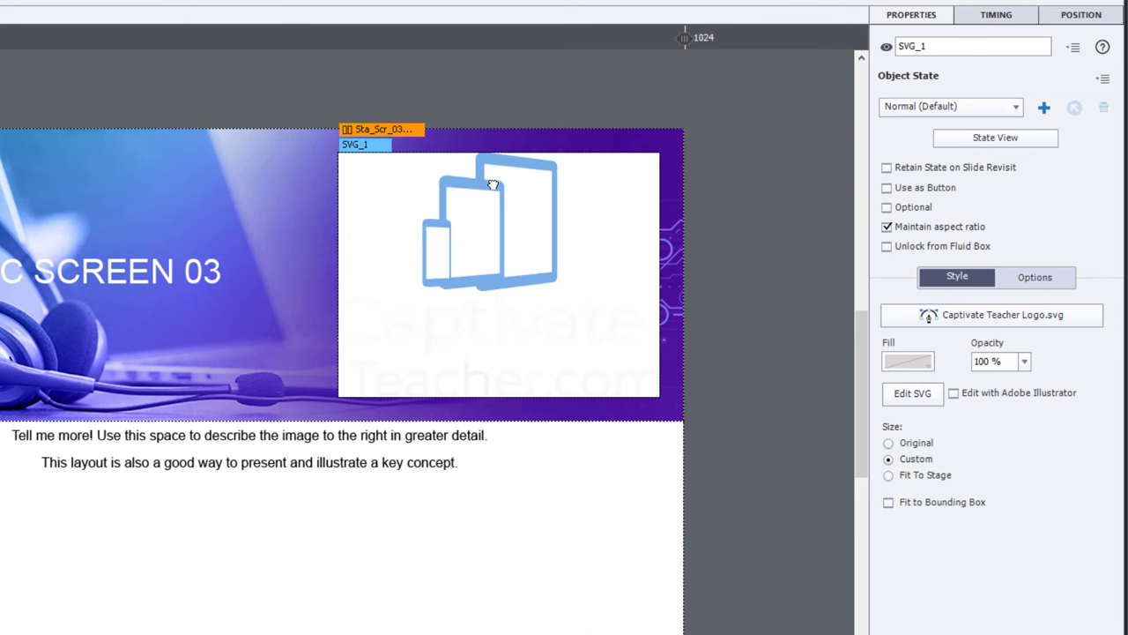
left_click(472, 188)
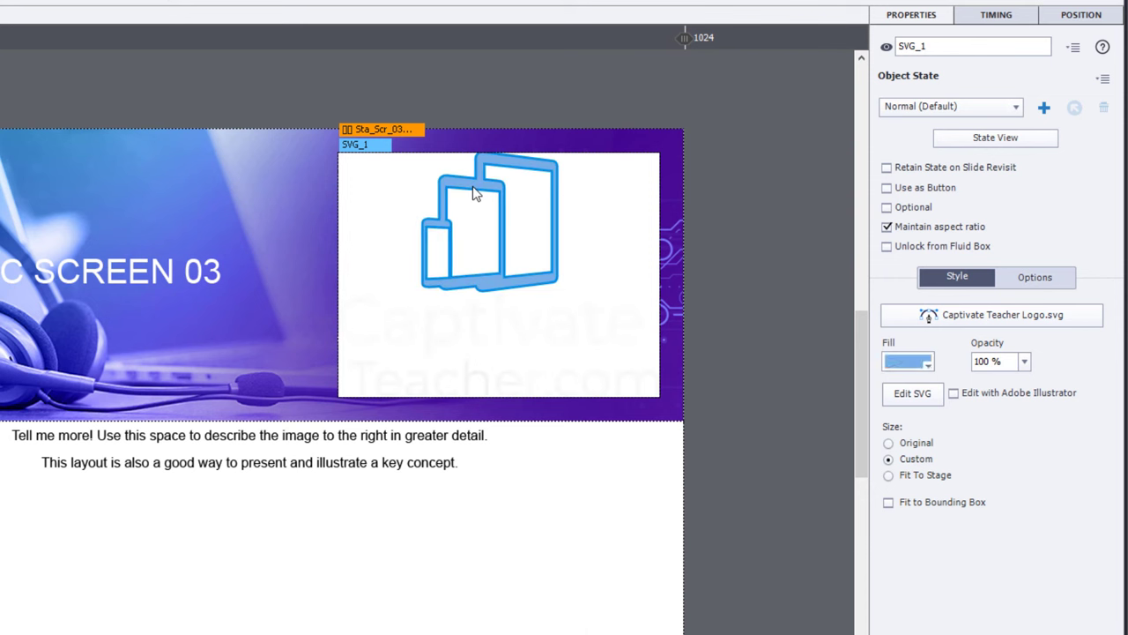
left_click(908, 362)
left_click(639, 425)
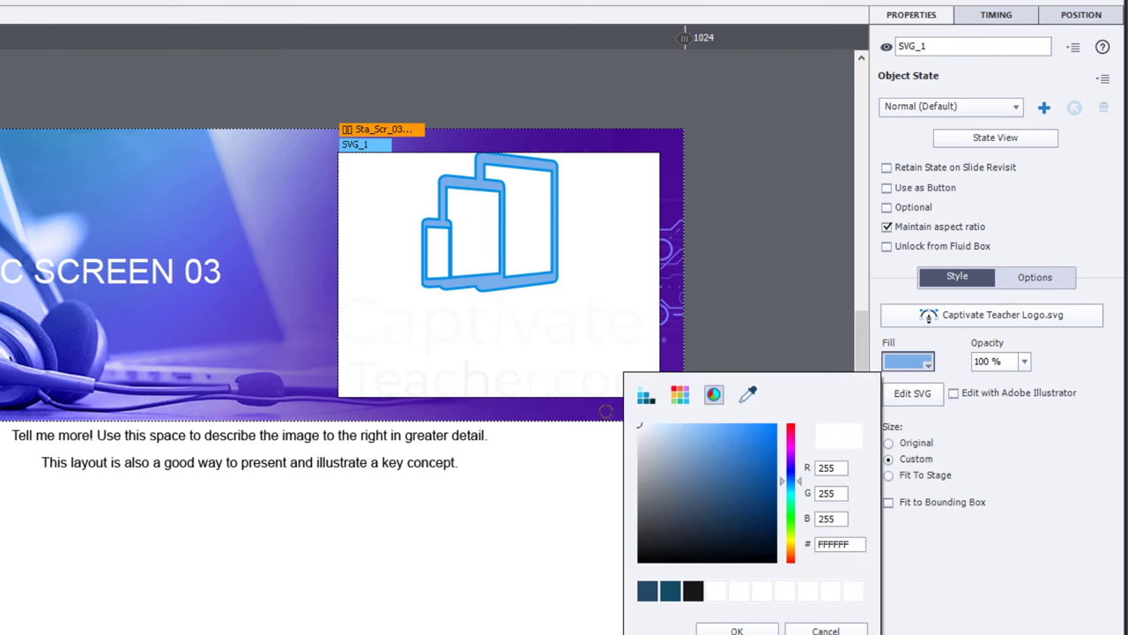
left_click(737, 630)
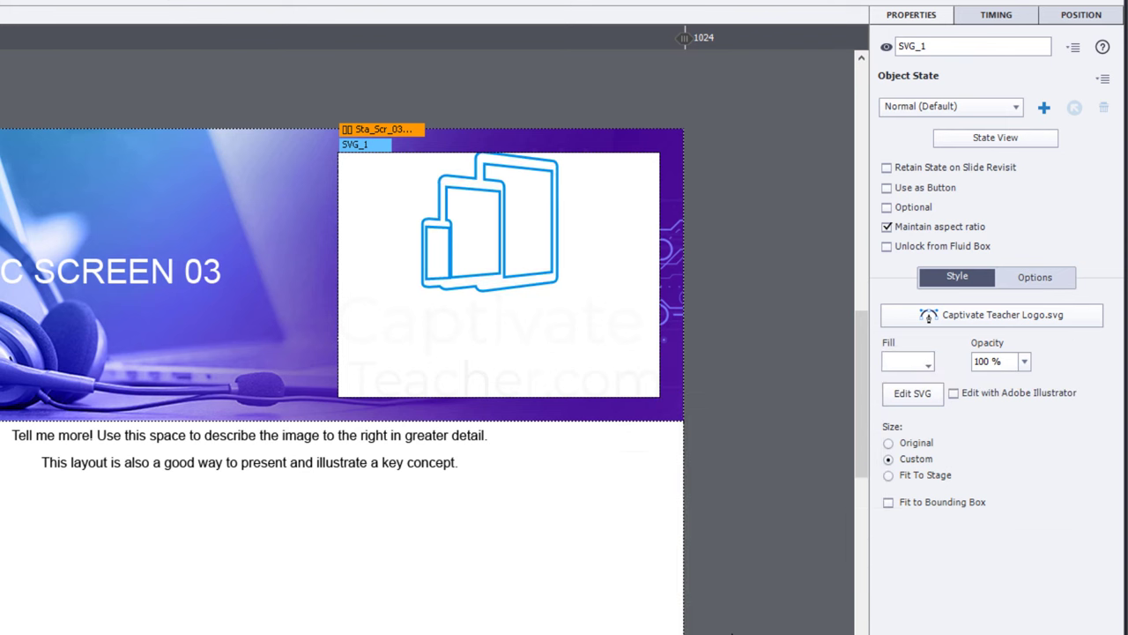
left_click(772, 374)
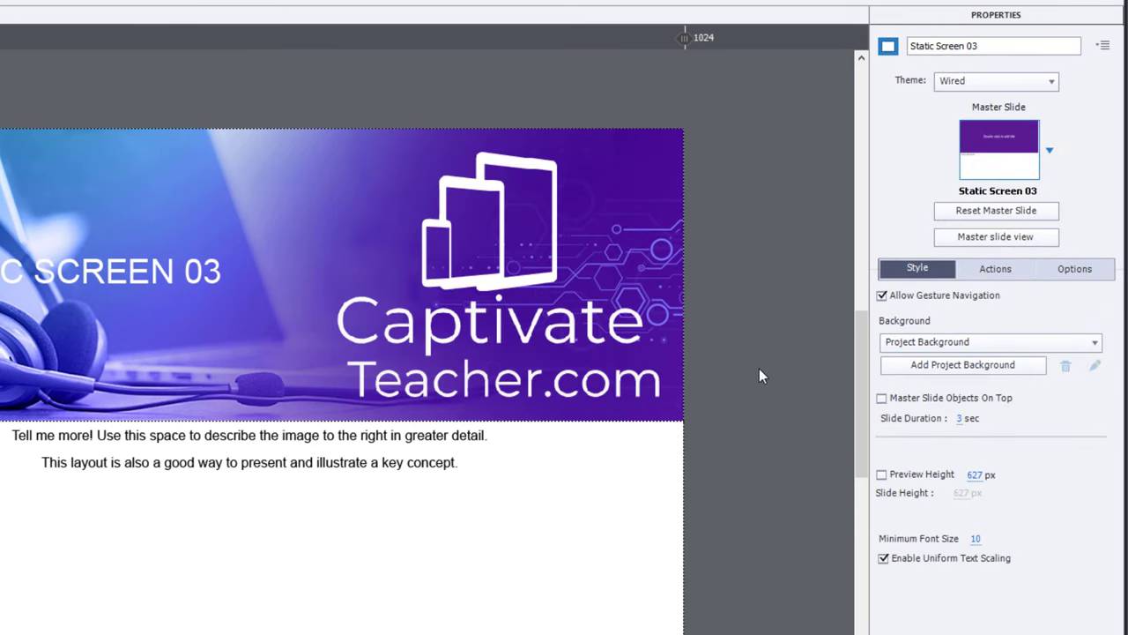
key("ctrl+z")
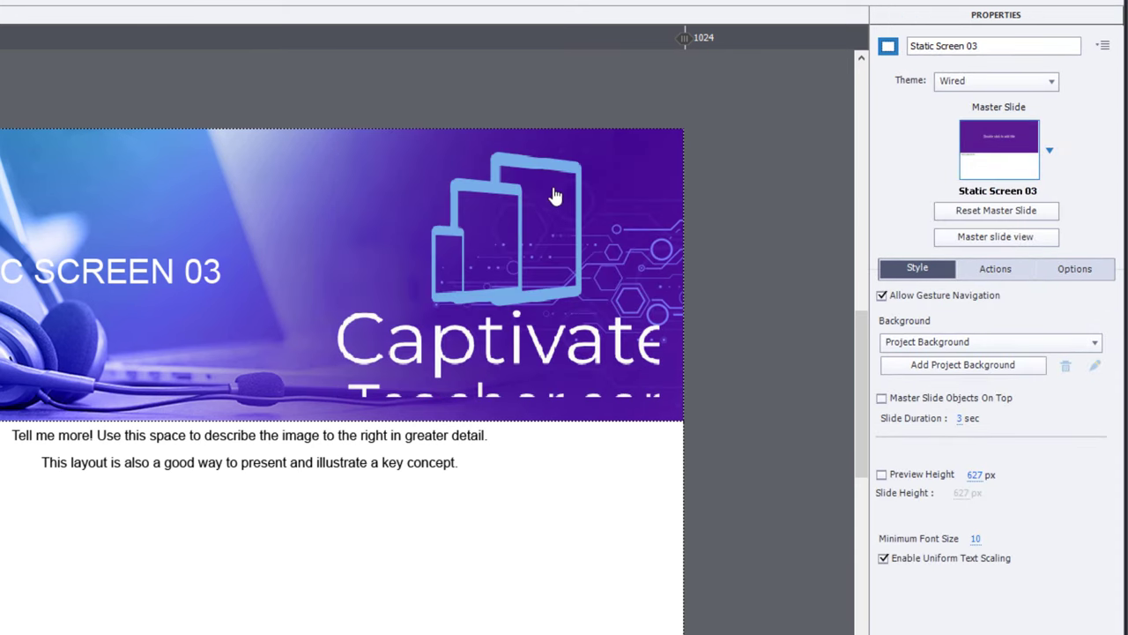
Preview the project, narrowing to phone layout and widening back to desktop to check the white logo.
left_click(443, 65)
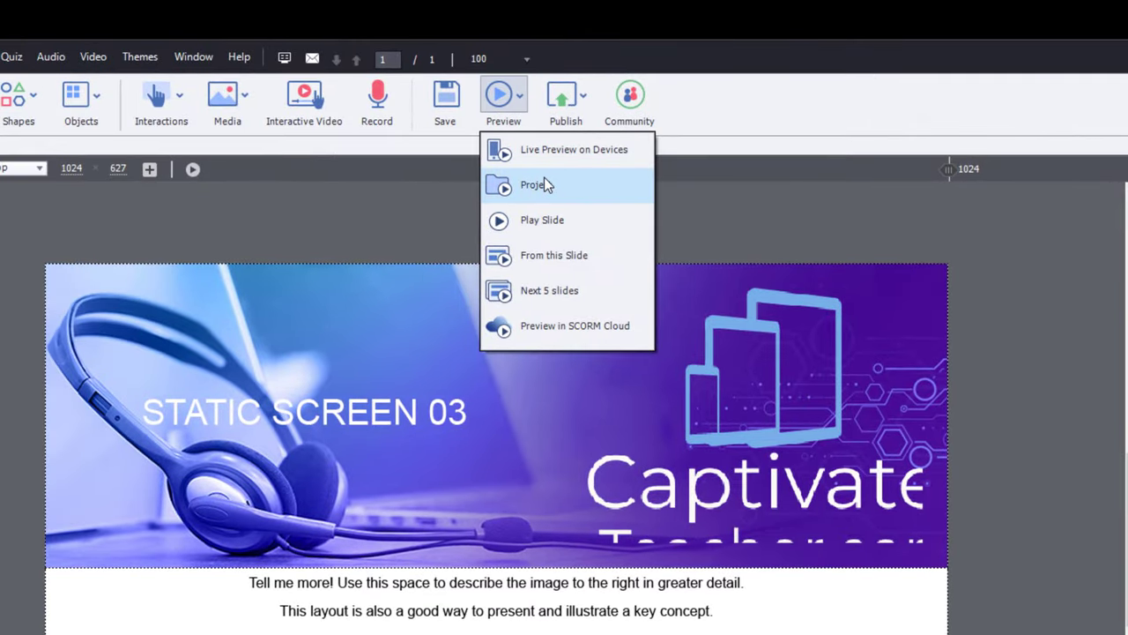
left_click(544, 181)
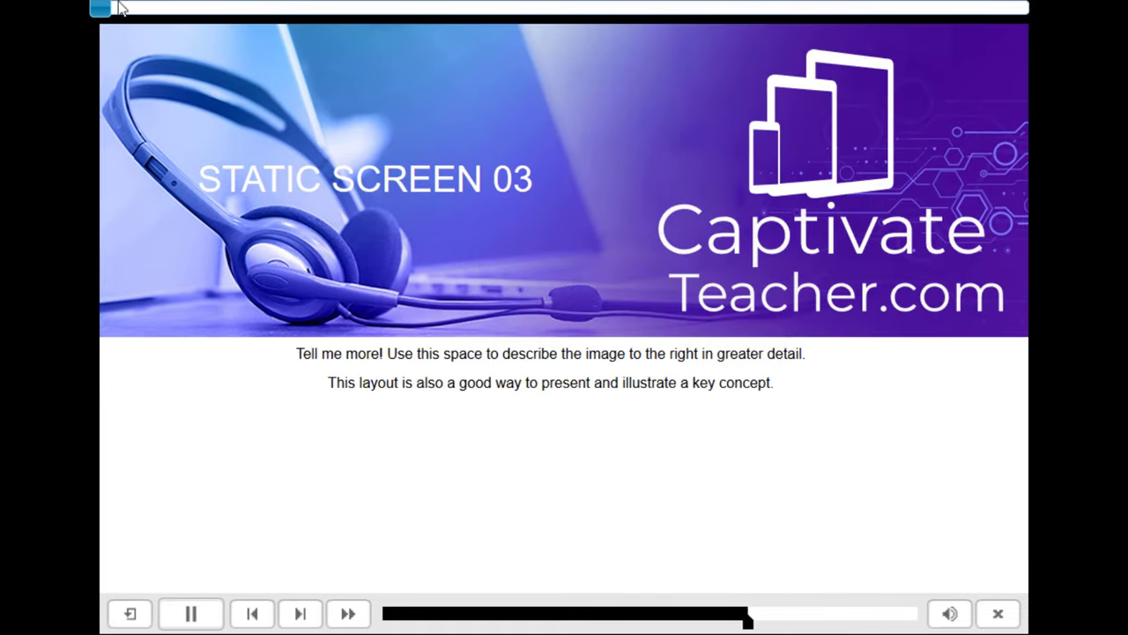
left_click_drag(101, 8, 1049, 68)
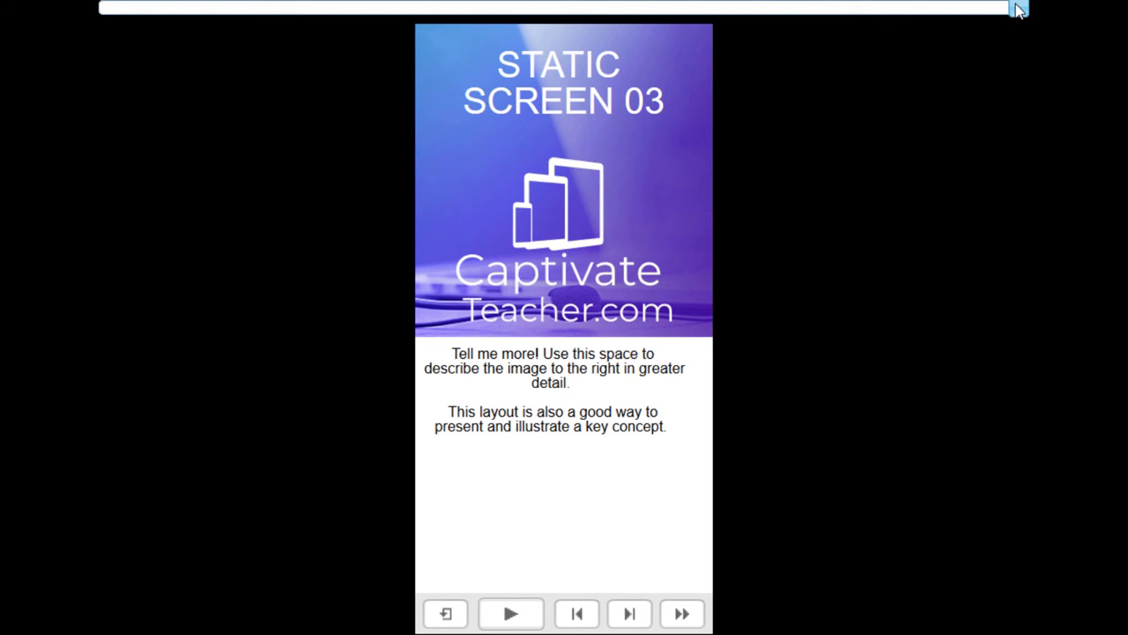
left_click_drag(1018, 8, 14, 21)
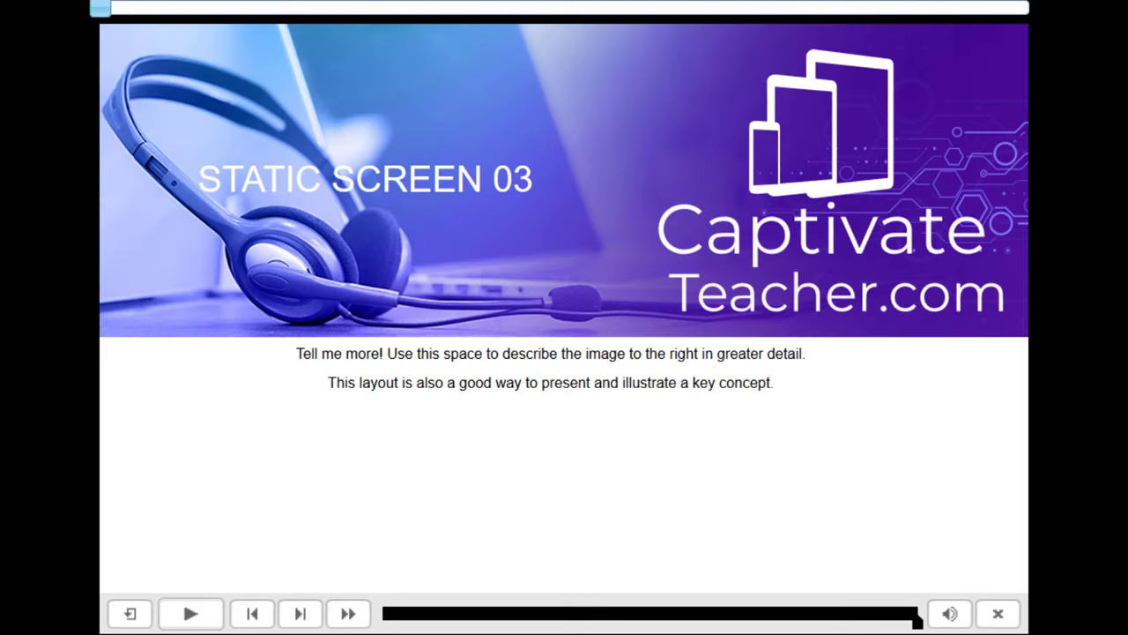